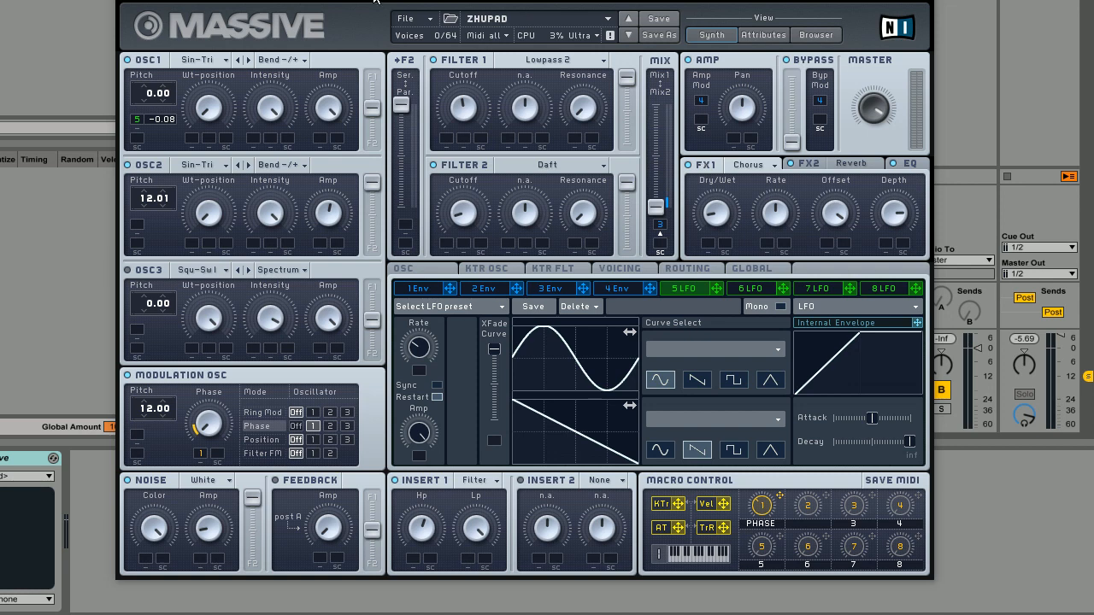
# - Create a new sound and set 5 unisono voices with a slight pitch cutoff spread switched on
pyautogui.click(430, 19)
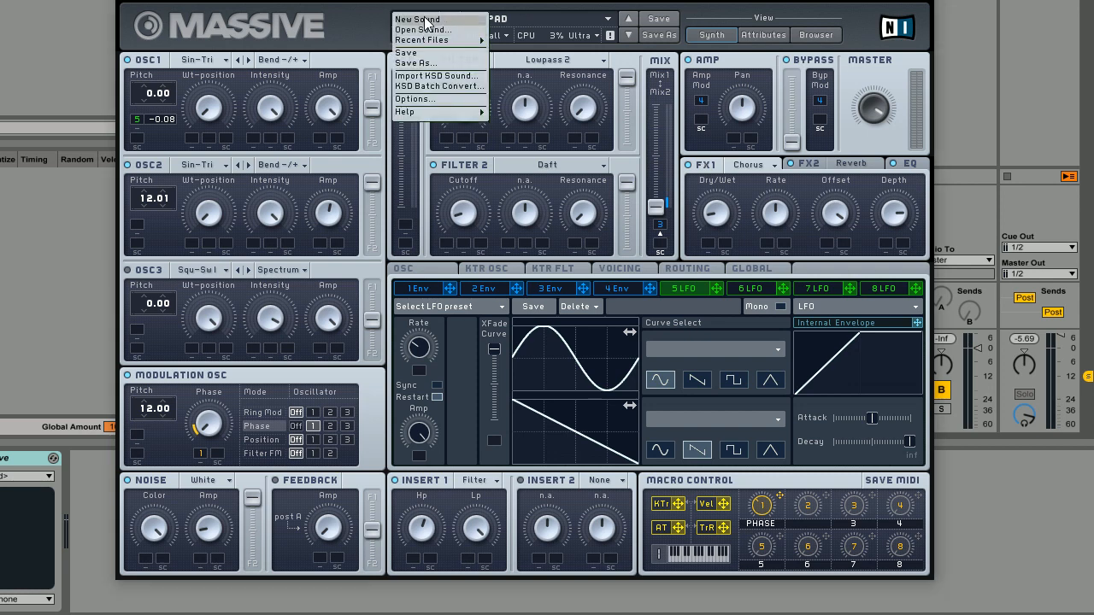
pyautogui.click(427, 20)
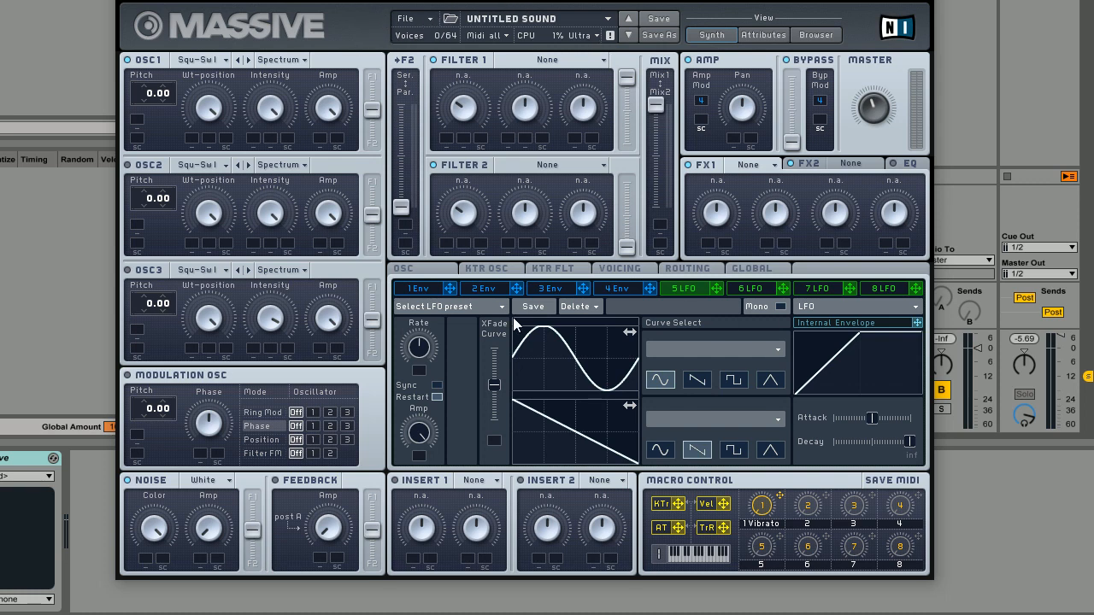
pyautogui.click(619, 267)
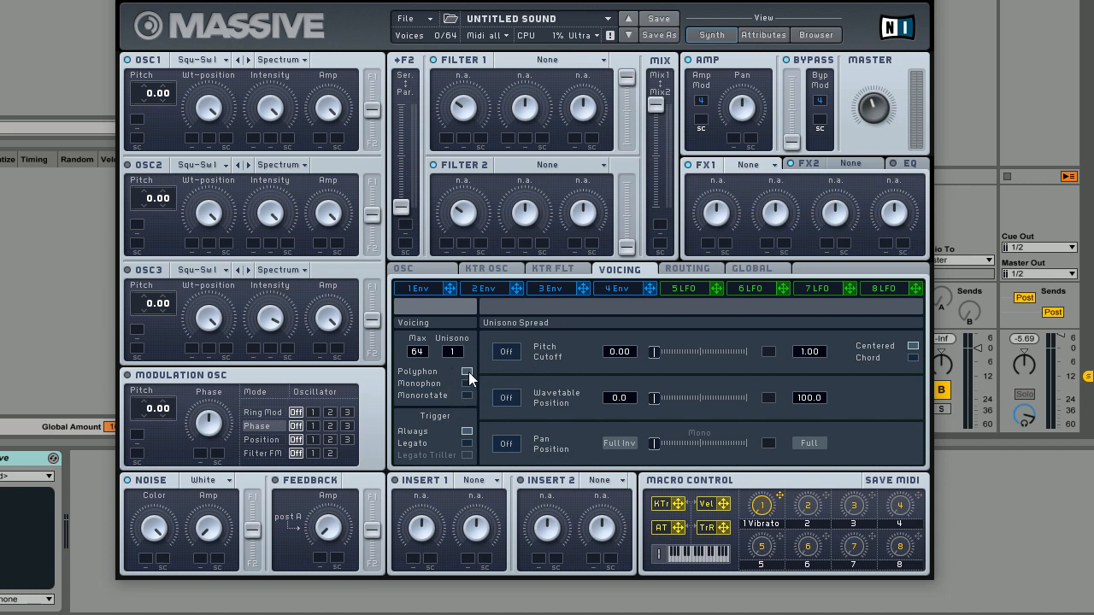
pyautogui.moveTo(459, 357); pyautogui.dragTo(463, 333)
pyautogui.click(507, 352)
pyautogui.moveTo(659, 356); pyautogui.dragTo(671, 356)
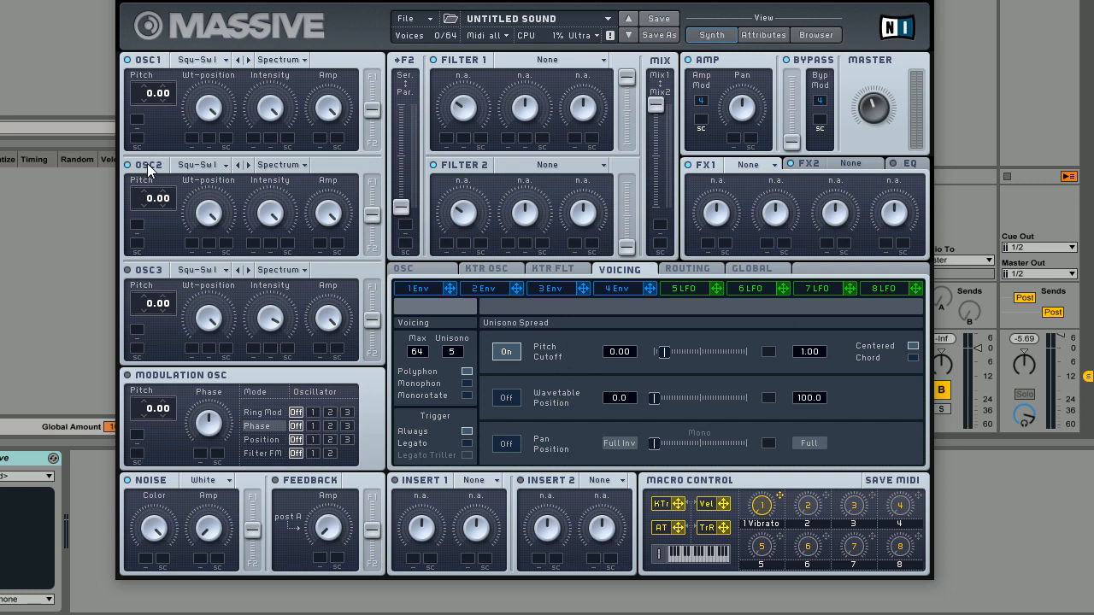
# - Set the OSC2 pitch to 12.00 and load the Sin-Triangle wavetable in both OSC1 and OSC2
pyautogui.moveTo(152, 202); pyautogui.dragTo(157, 192)
pyautogui.moveTo(143, 208); pyautogui.dragTo(143, 214)
pyautogui.click(207, 58)
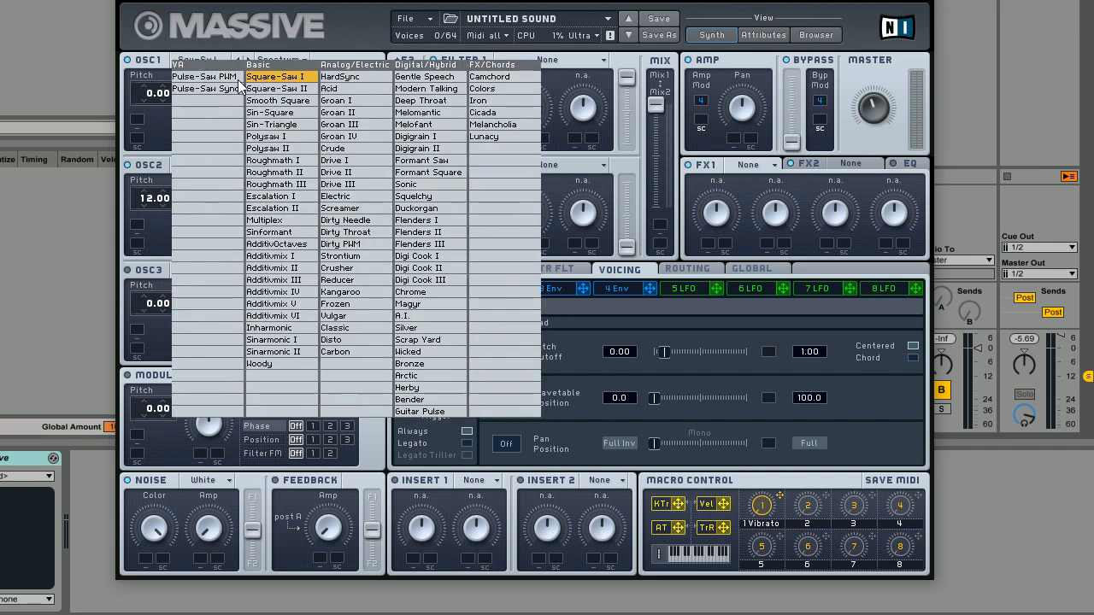
pyautogui.click(282, 125)
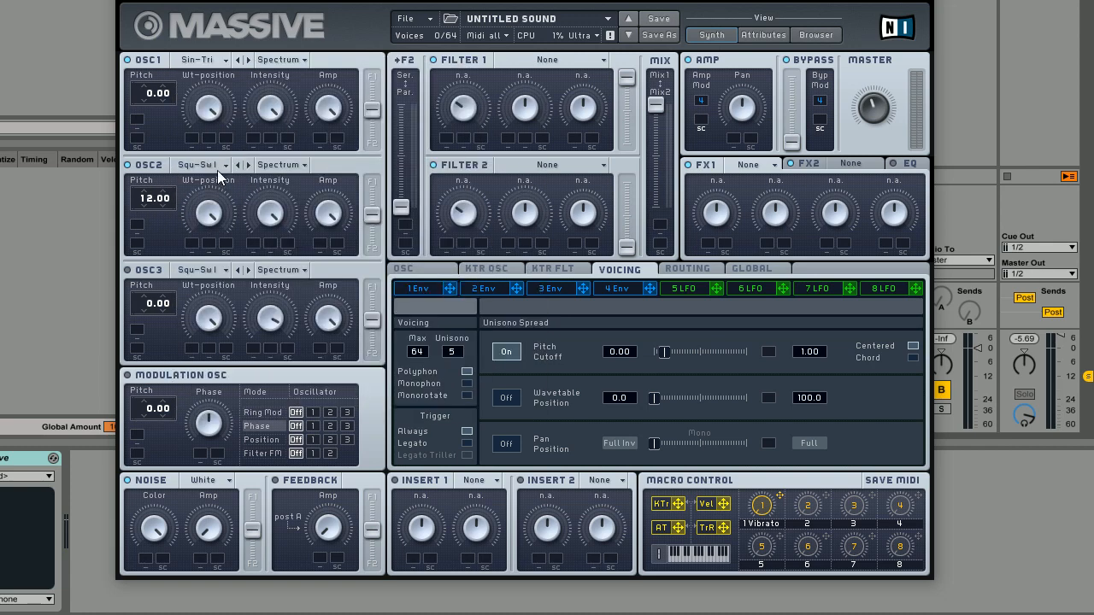
pyautogui.click(219, 170)
pyautogui.click(286, 233)
# - Switch OSC1 and OSC2 to Bend -/+ mode at full intensity and route both entirely to F1
pyautogui.click(294, 59)
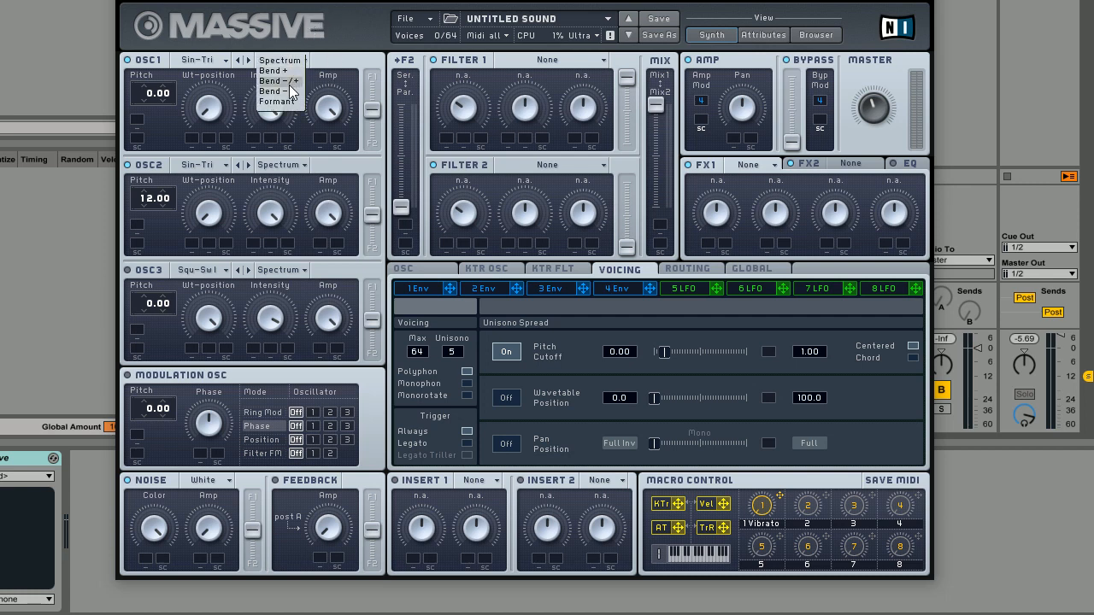
pyautogui.click(289, 82)
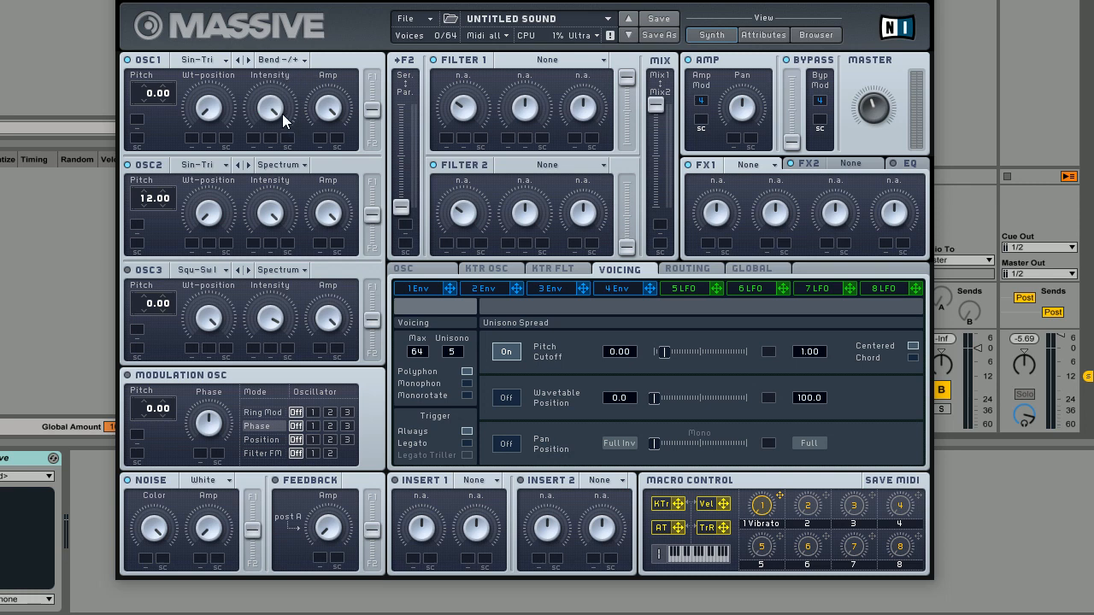
pyautogui.click(299, 166)
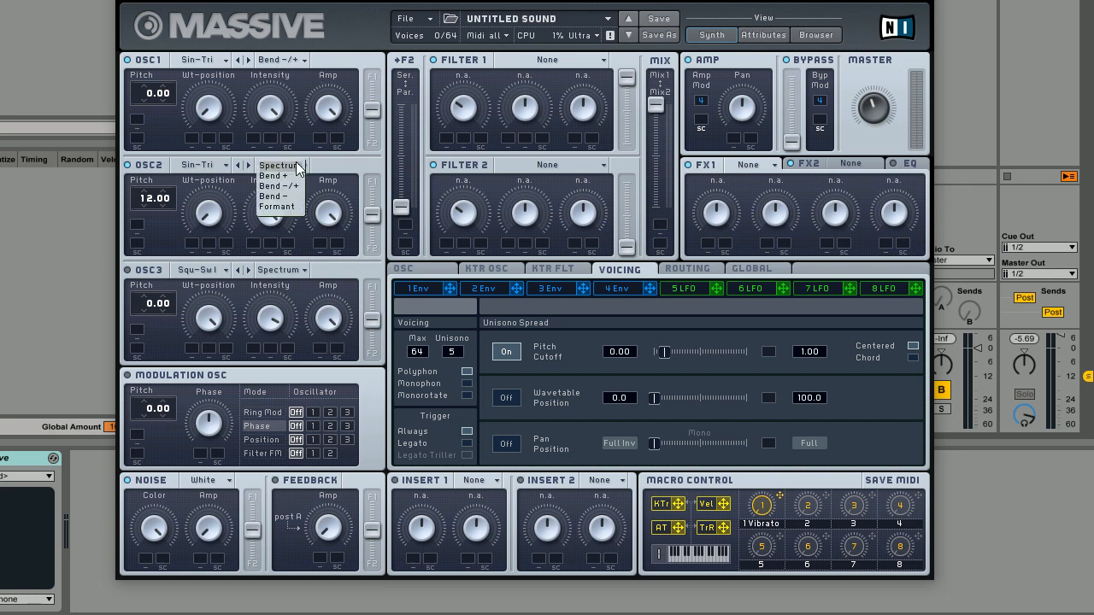
pyautogui.click(298, 188)
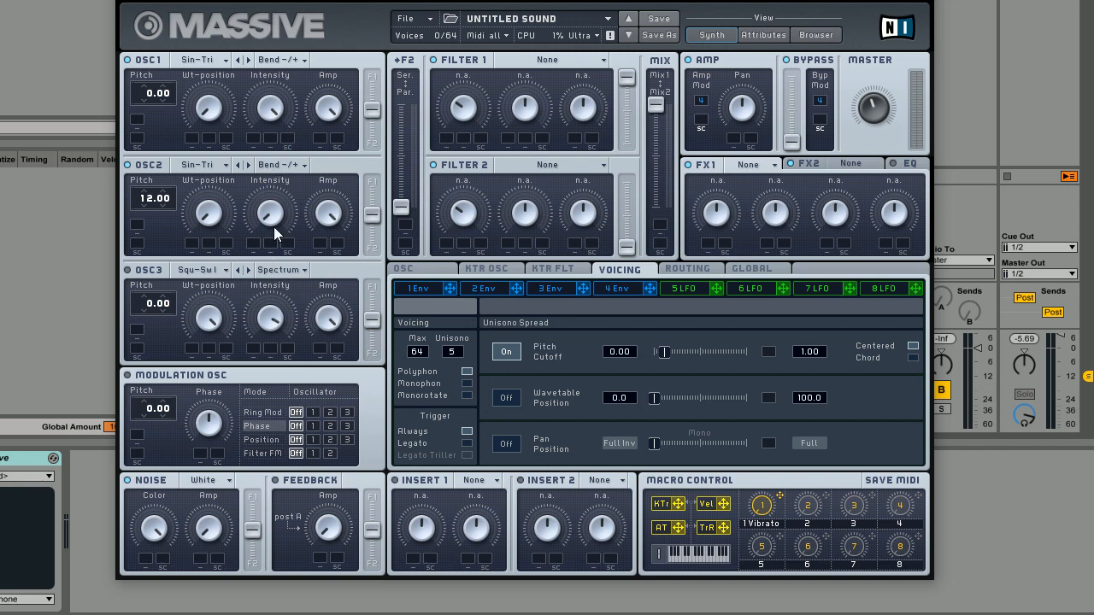
pyautogui.moveTo(274, 227); pyautogui.dragTo(295, 57)
pyautogui.moveTo(264, 217); pyautogui.dragTo(277, 306)
pyautogui.moveTo(278, 217); pyautogui.dragTo(285, 197)
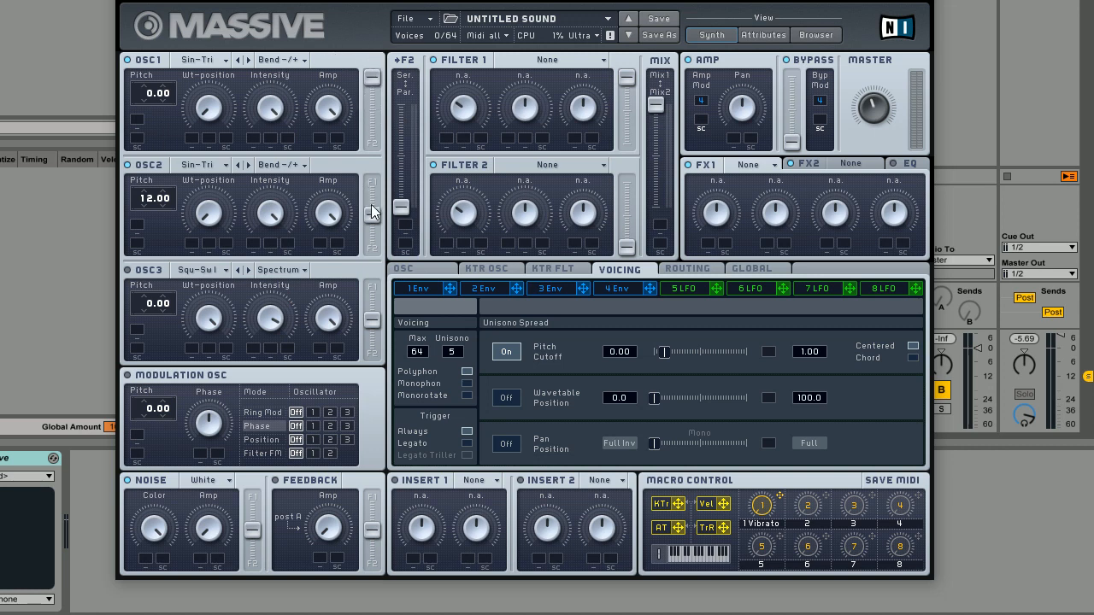
pyautogui.moveTo(372, 214); pyautogui.dragTo(372, 182)
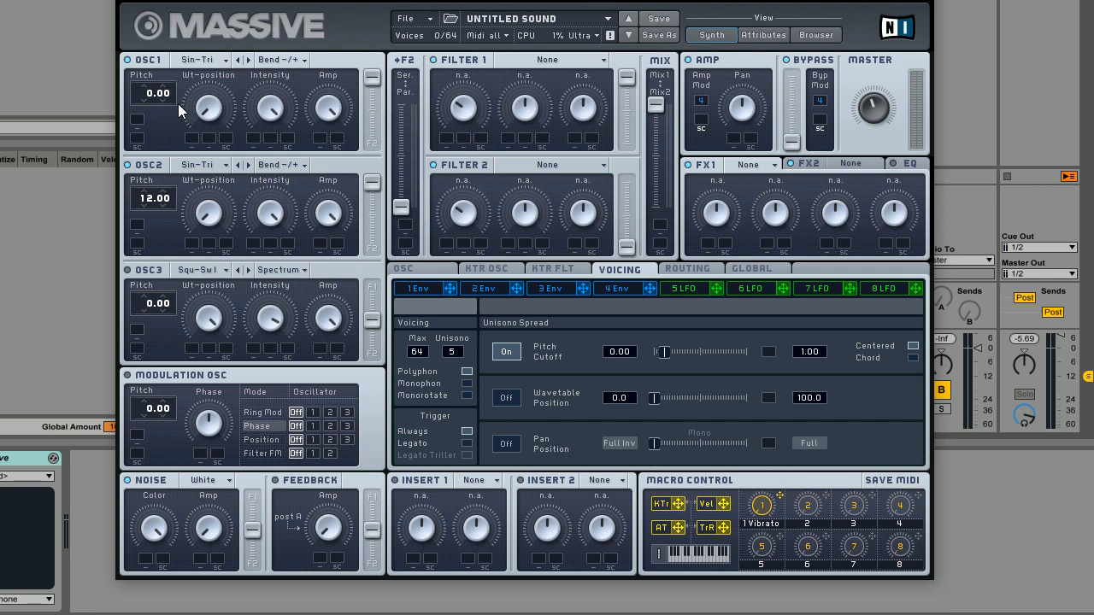
# - Crossfade LFO 5 fully to its sine curve and assign it to pitch by 0.09 on OSC1 and -0.11 on OSC2
pyautogui.click(687, 290)
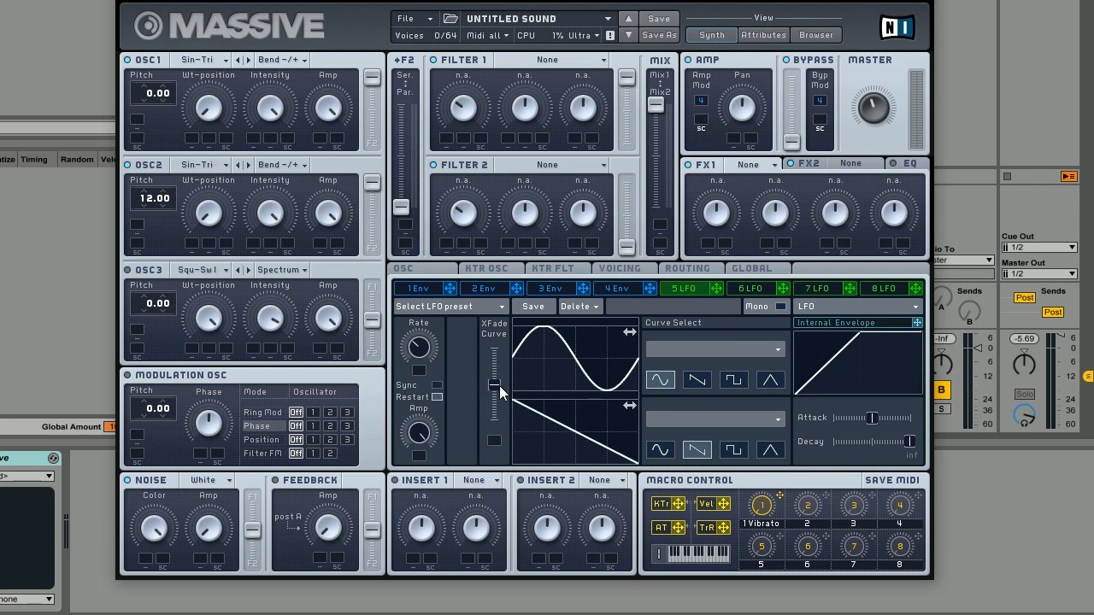
pyautogui.moveTo(499, 385); pyautogui.dragTo(498, 287)
pyautogui.moveTo(720, 292); pyautogui.dragTo(176, 106)
pyautogui.moveTo(718, 291); pyautogui.dragTo(180, 251)
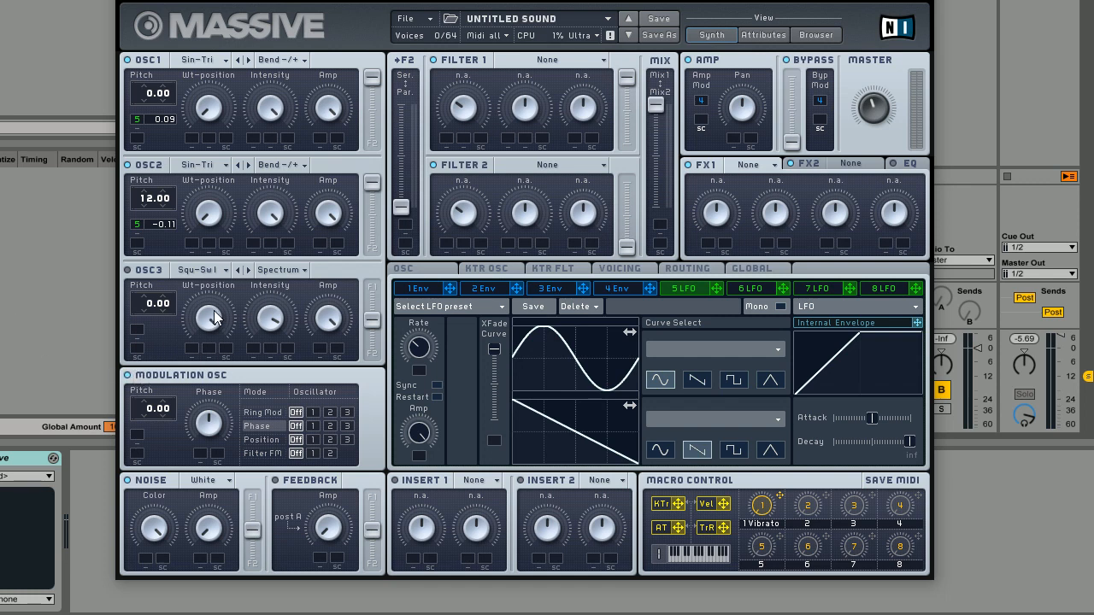
# - Set the modulation oscillator to phase-modulate oscillator 1 at a pitch of 12.00
pyautogui.click(314, 425)
pyautogui.moveTo(152, 408); pyautogui.dragTo(153, 390)
# - Clear Macro 1 and assign it to the modulation oscillator's Phase knob with a small modulation amount
pyautogui.rightClick(763, 511)
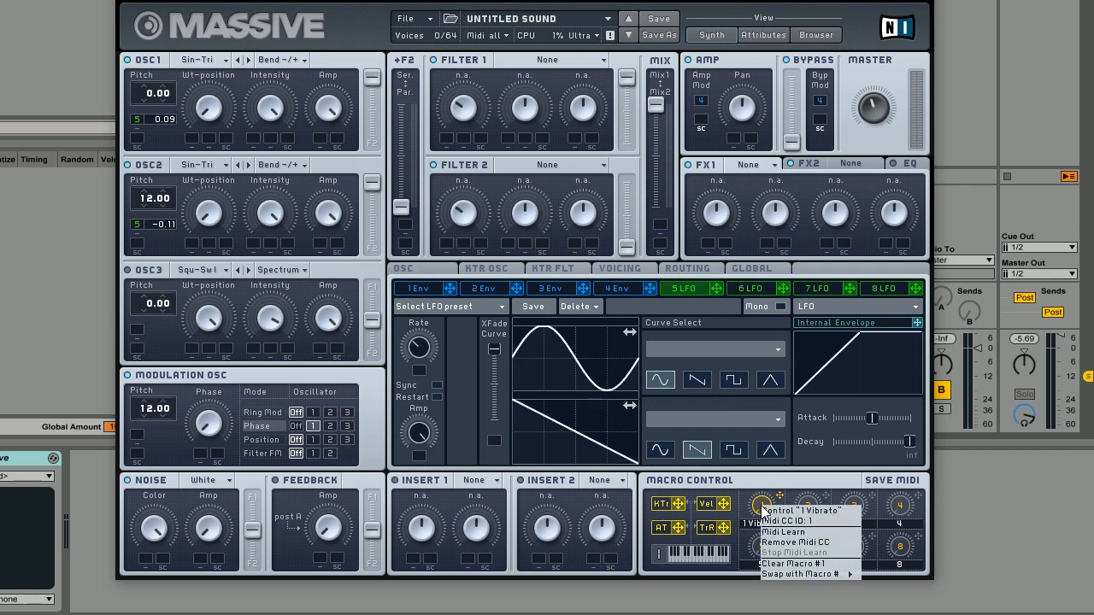
pyautogui.click(790, 565)
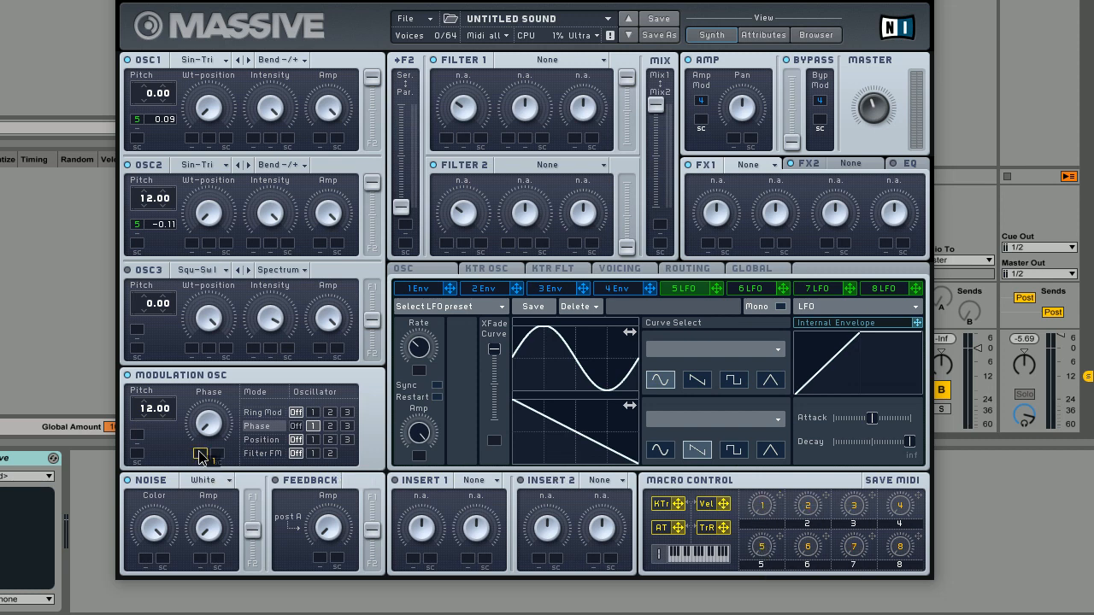
pyautogui.moveTo(201, 452); pyautogui.dragTo(205, 430)
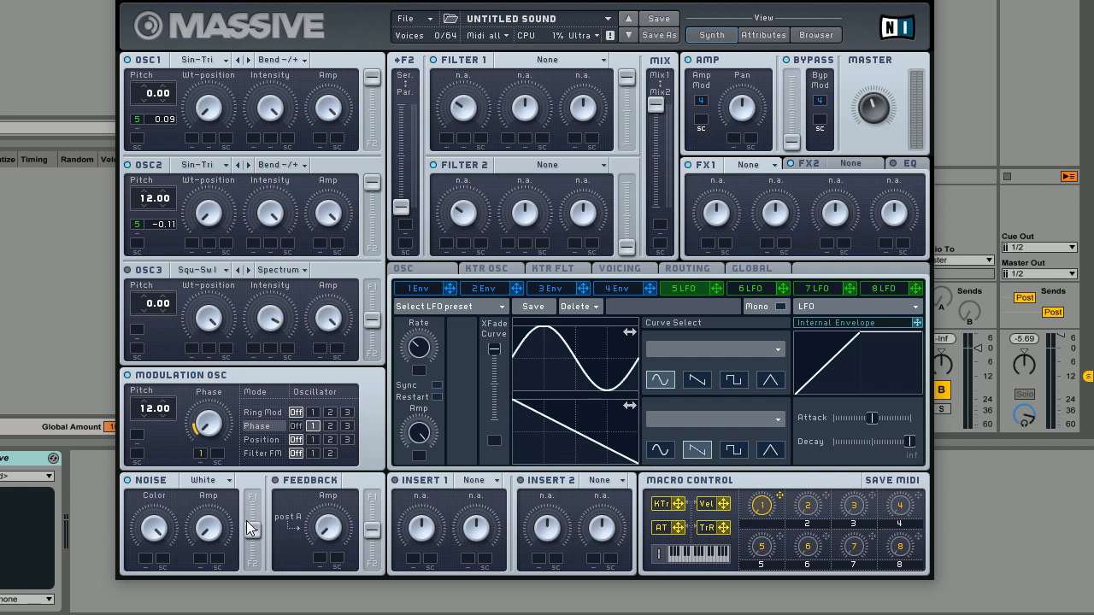
# - Route the noise fully to F1 at a low amp level and load the HP LP Filter in Insert 1
pyautogui.moveTo(252, 530); pyautogui.dragTo(253, 470)
pyautogui.moveTo(213, 523); pyautogui.dragTo(212, 533)
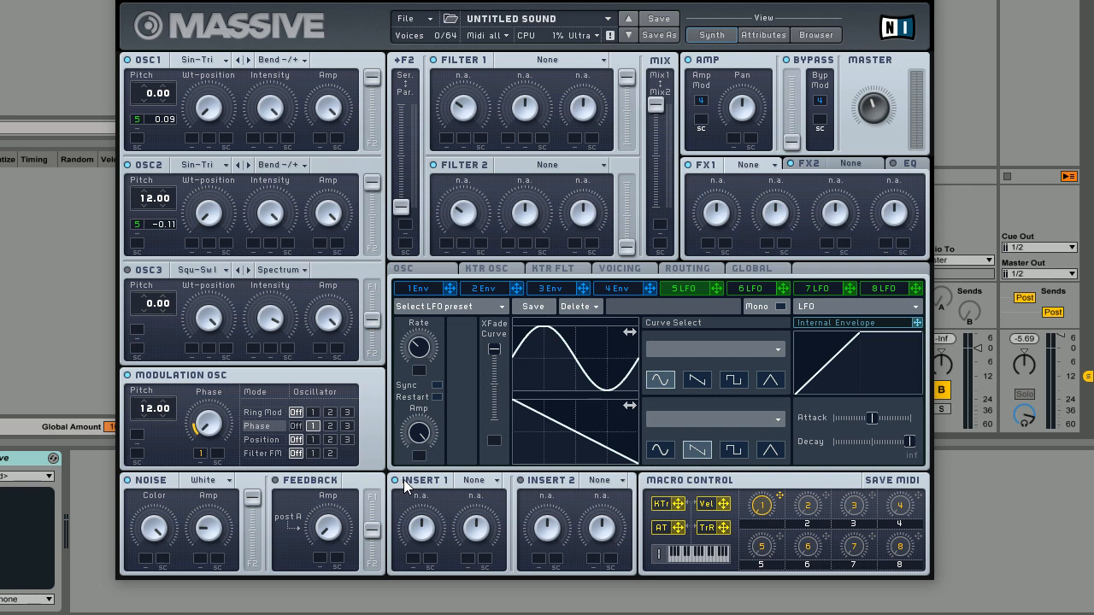
pyautogui.click(475, 480)
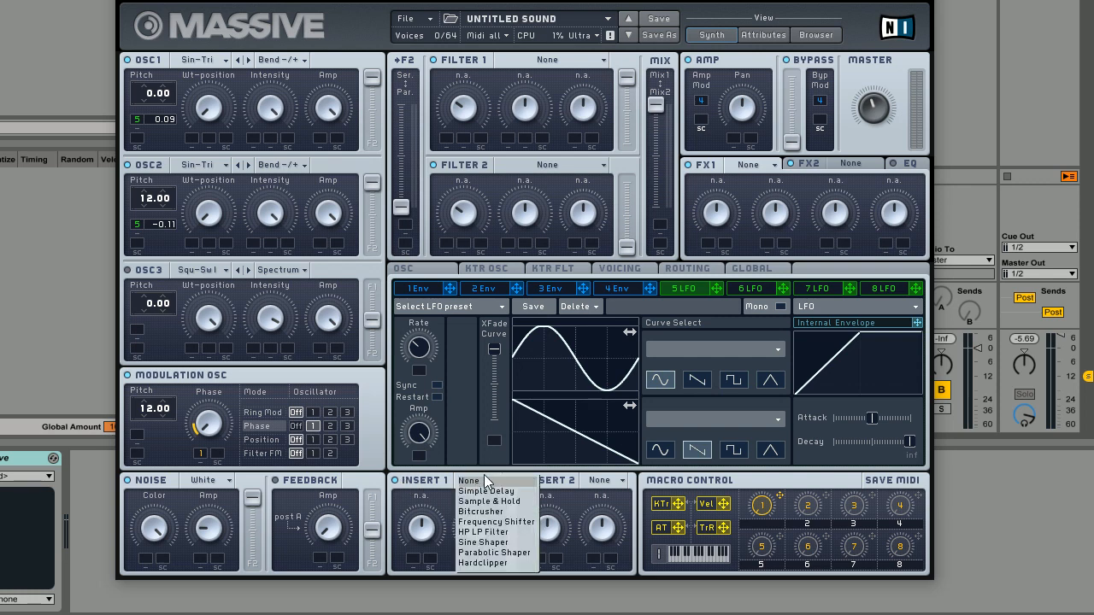
pyautogui.click(507, 532)
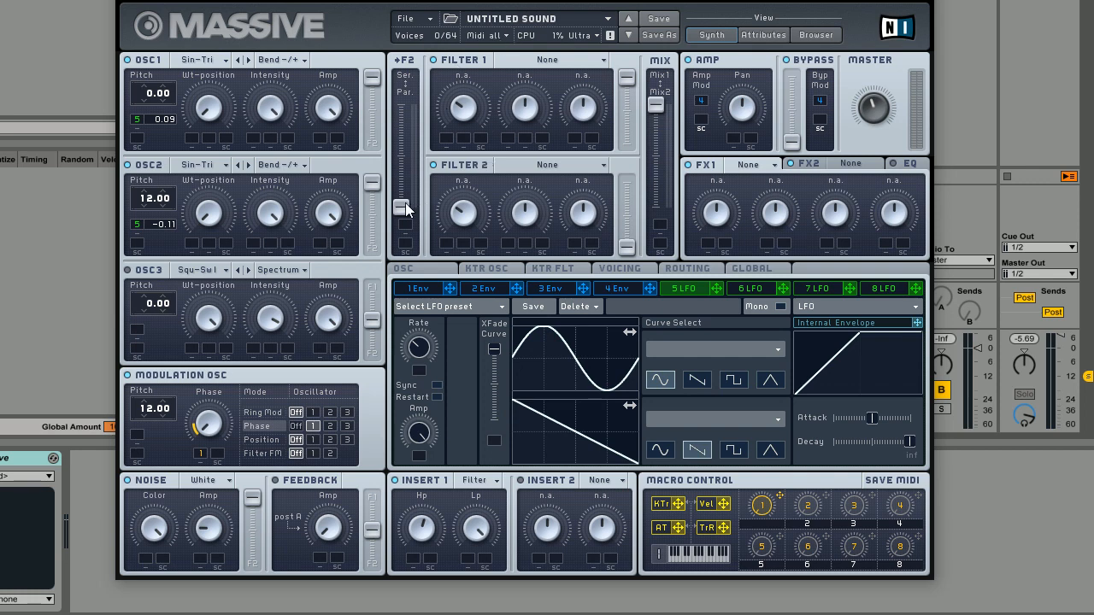
# - Run the filters in series with Lowpass 2 in Filter 1 and Daft in Filter 2, and set the mix fully to Mix2
pyautogui.moveTo(401, 207); pyautogui.dragTo(412, 58)
pyautogui.click(577, 65)
pyautogui.click(543, 82)
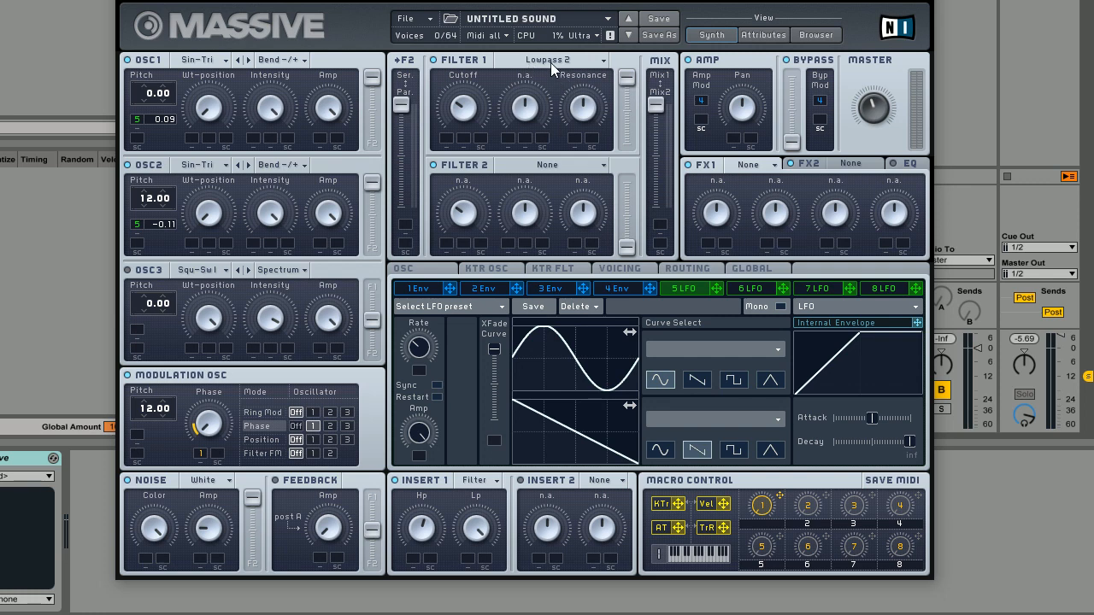
pyautogui.click(556, 167)
pyautogui.click(531, 269)
pyautogui.moveTo(658, 105); pyautogui.dragTo(671, 257)
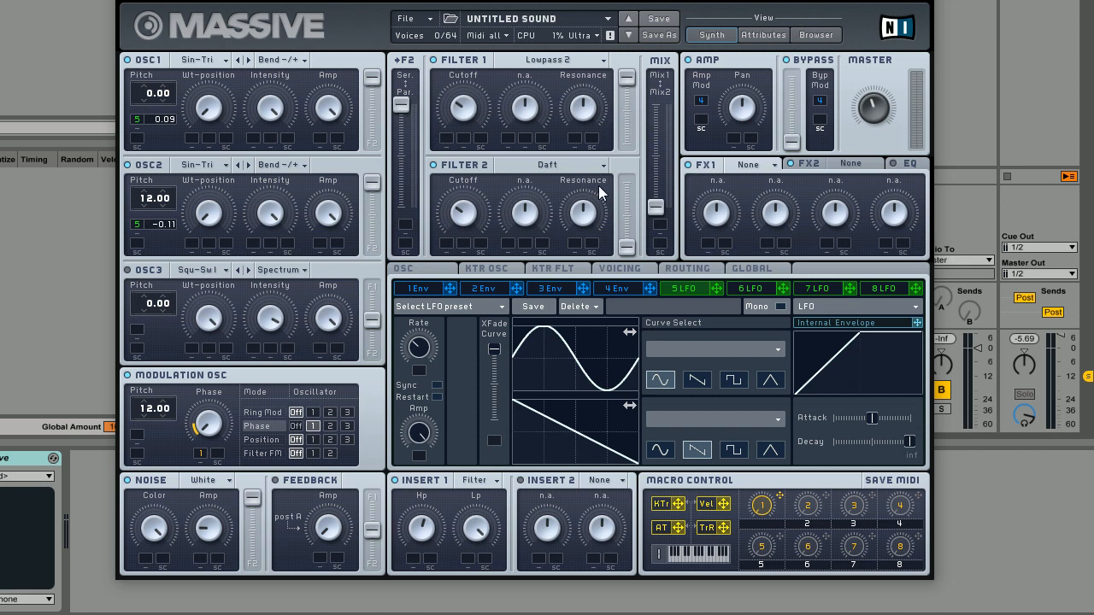
# - Raise Filter 2's output to maximum, lower its cutoff, and turn down the master volume
pyautogui.moveTo(627, 247); pyautogui.dragTo(635, 151)
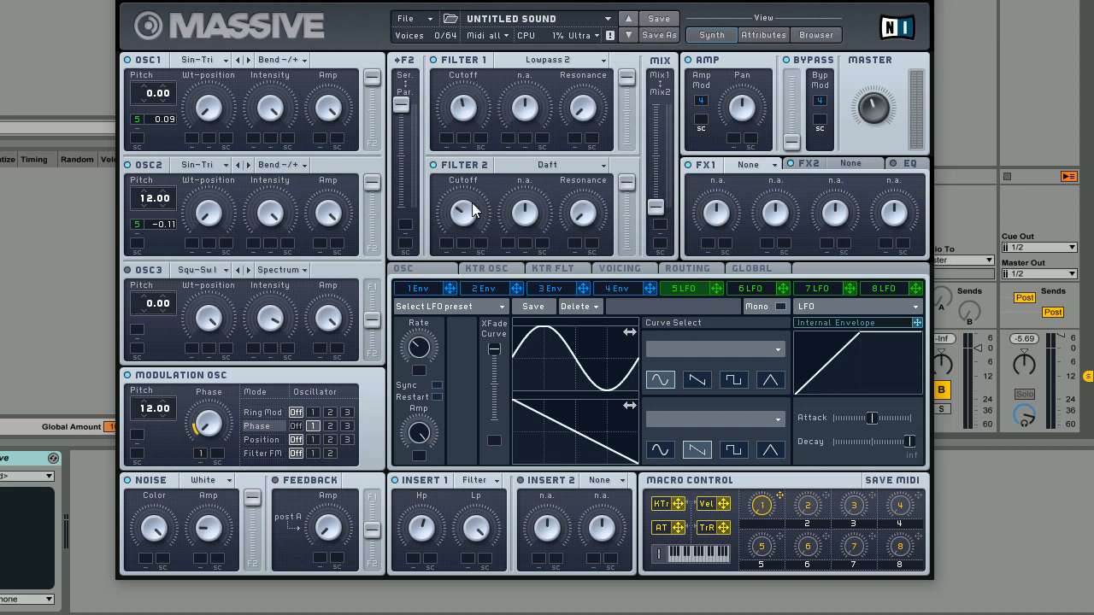
pyautogui.moveTo(473, 203); pyautogui.dragTo(477, 240)
pyautogui.moveTo(858, 116); pyautogui.dragTo(870, 70)
pyautogui.moveTo(656, 208); pyautogui.dragTo(656, 190)
pyautogui.moveTo(664, 241); pyautogui.dragTo(664, 248)
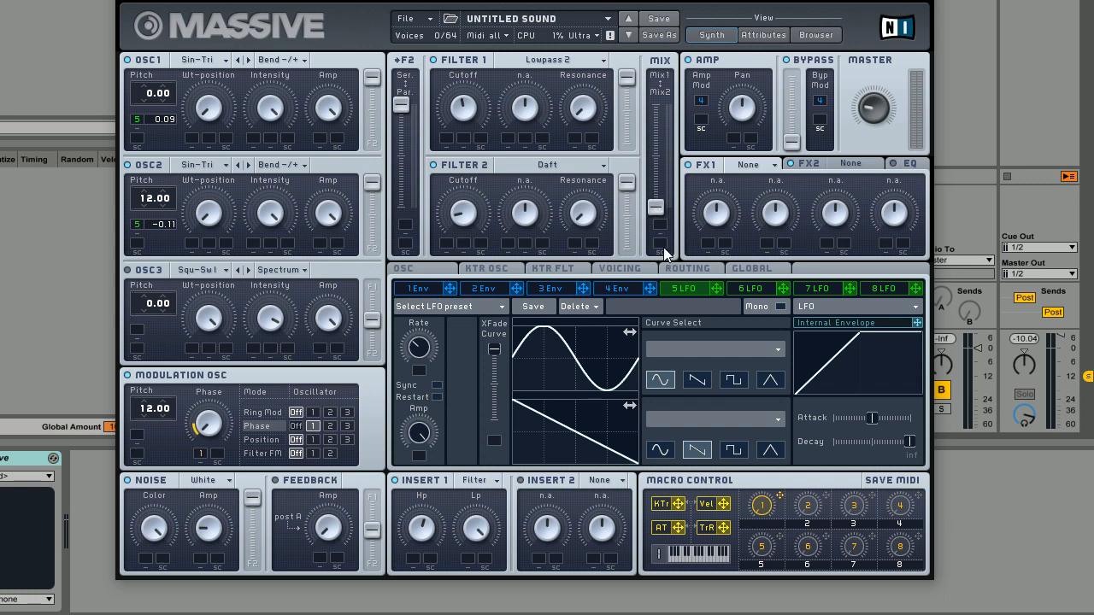
# - Shape Envelope 3 with a medium-long attack, the decay level at maximum, and a longer release
pyautogui.click(556, 291)
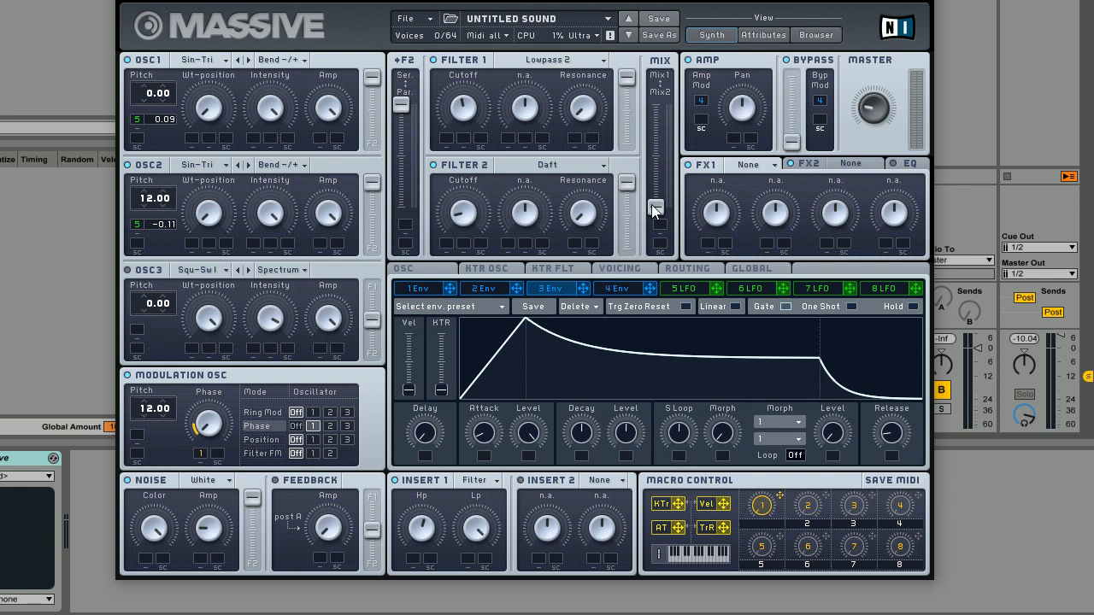
pyautogui.moveTo(654, 208)
pyautogui.mouseDown()
pyautogui.moveTo(662, 199)
pyautogui.moveTo(654, 215)
pyautogui.mouseUp()
pyautogui.moveTo(655, 212); pyautogui.dragTo(663, 198)
pyautogui.moveTo(656, 191); pyautogui.dragTo(660, 295)
pyautogui.moveTo(496, 436); pyautogui.dragTo(500, 392)
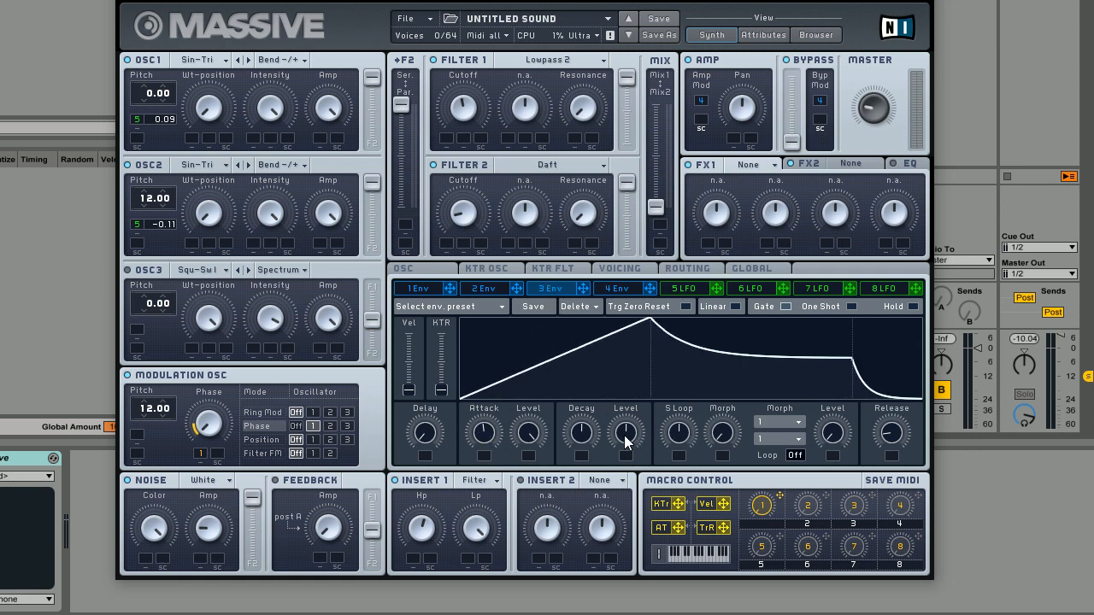
pyautogui.moveTo(625, 437); pyautogui.dragTo(643, 340)
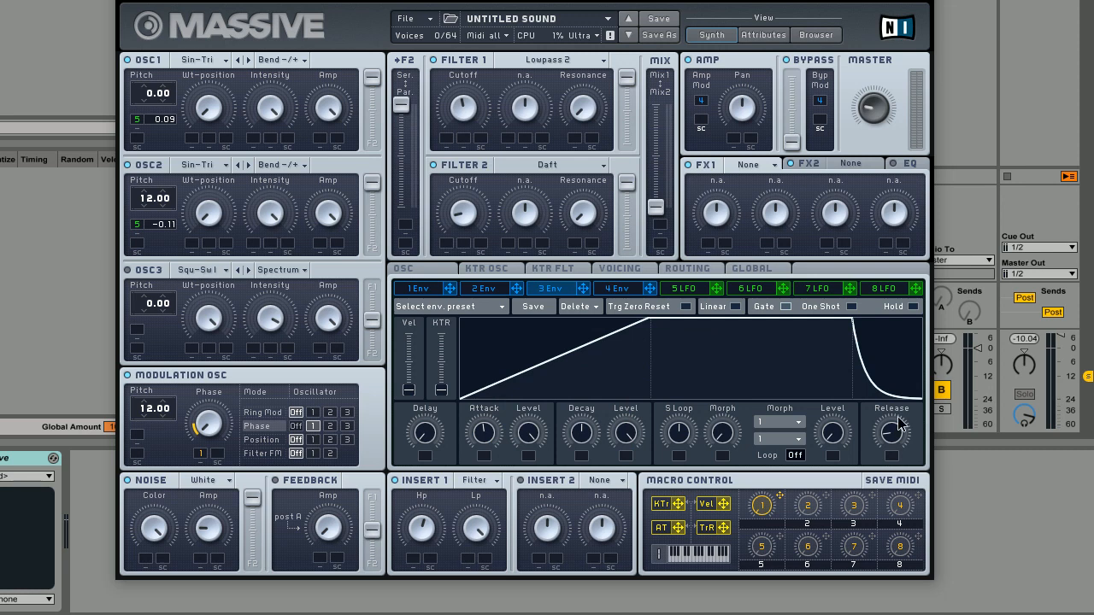
pyautogui.moveTo(895, 431); pyautogui.dragTo(910, 398)
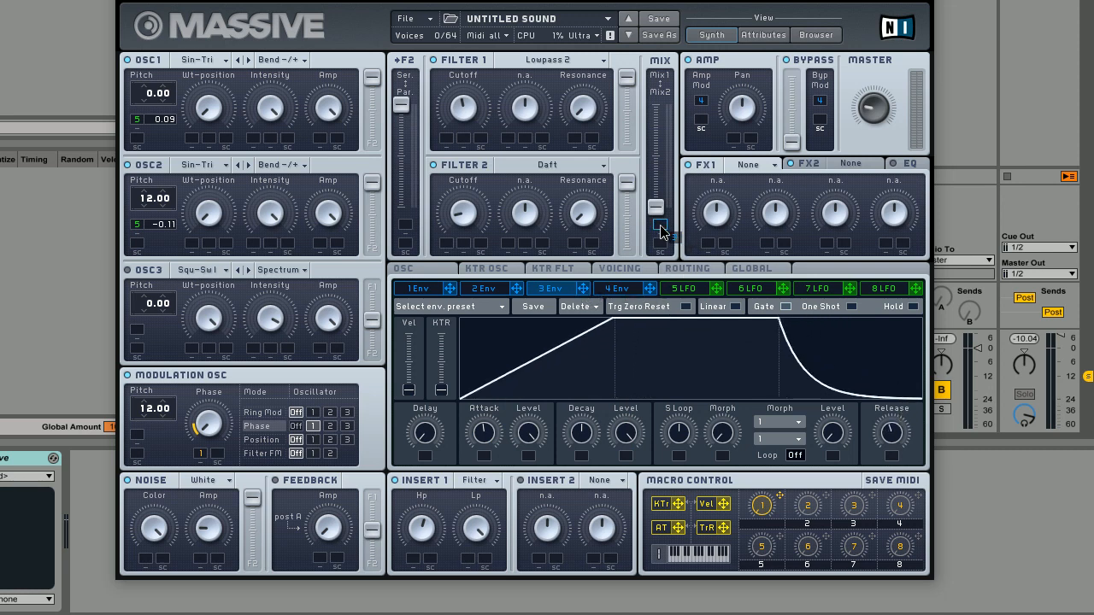
# - Assign Envelope 3 to move the filter mix slightly toward Mix1, and increase the envelope's attack and the master volume
pyautogui.moveTo(660, 225); pyautogui.dragTo(661, 209)
pyautogui.moveTo(661, 226); pyautogui.dragTo(668, 166)
pyautogui.moveTo(485, 435); pyautogui.dragTo(483, 432)
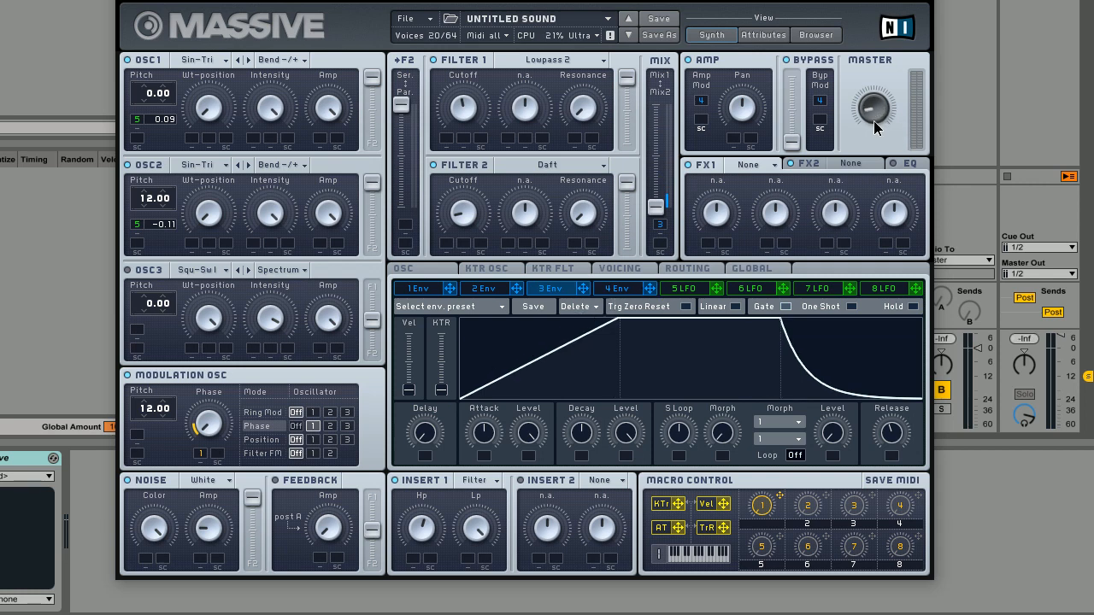
pyautogui.moveTo(879, 112); pyautogui.dragTo(883, 90)
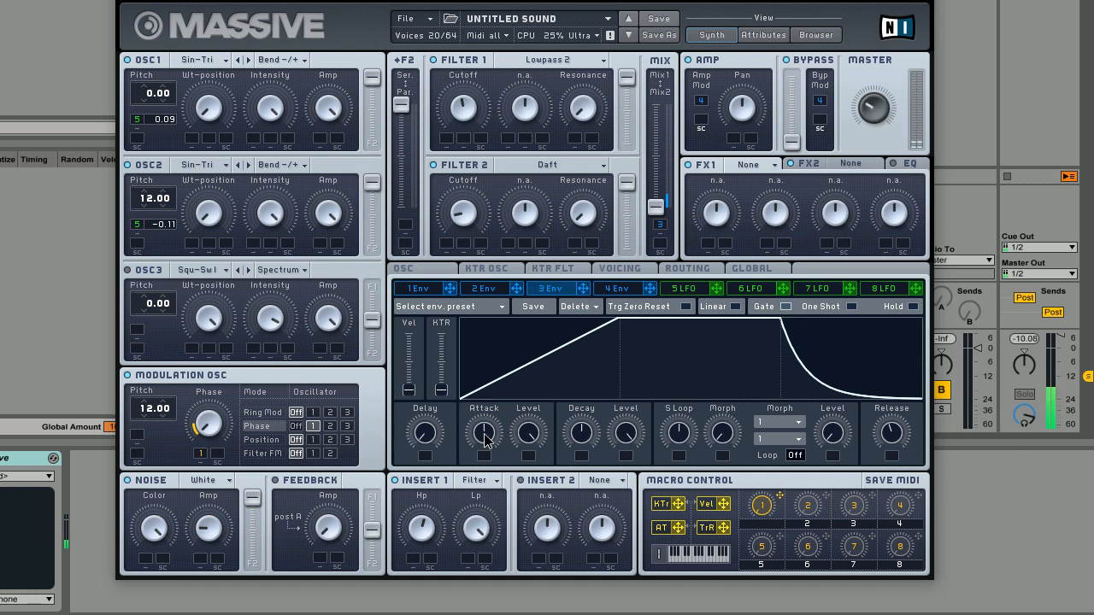
pyautogui.moveTo(488, 441); pyautogui.dragTo(487, 430)
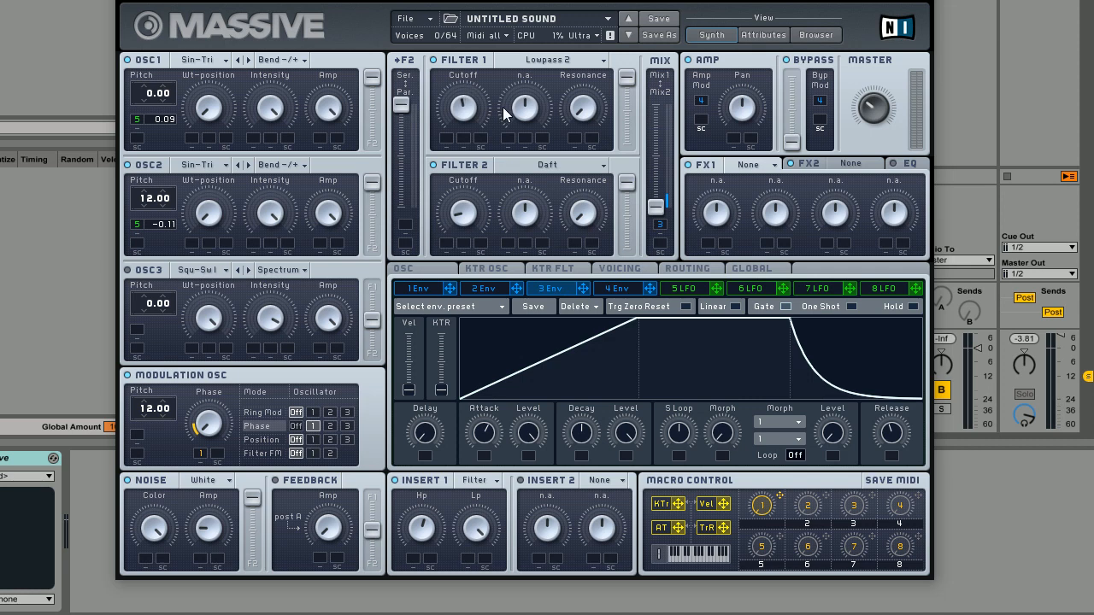
# - Shape Envelope 4 with a slower attack, a slightly reduced decay level, and a longer release
pyautogui.click(612, 287)
pyautogui.moveTo(485, 437)
pyautogui.mouseDown()
pyautogui.moveTo(493, 424)
pyautogui.moveTo(486, 443)
pyautogui.mouseUp()
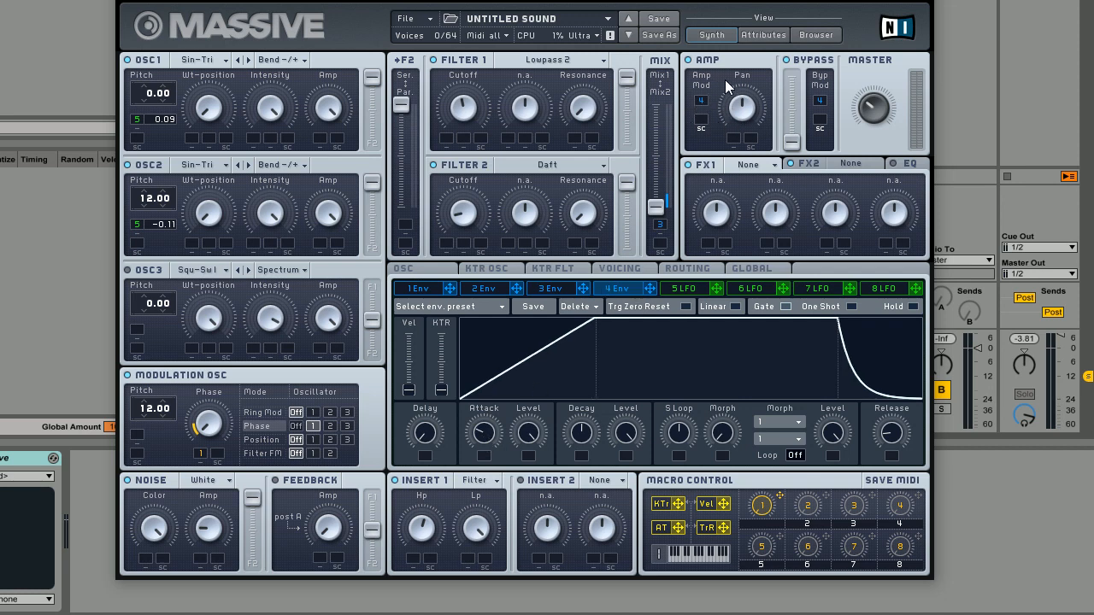
pyautogui.moveTo(481, 430)
pyautogui.mouseDown()
pyautogui.moveTo(475, 413)
pyautogui.moveTo(484, 444)
pyautogui.mouseUp()
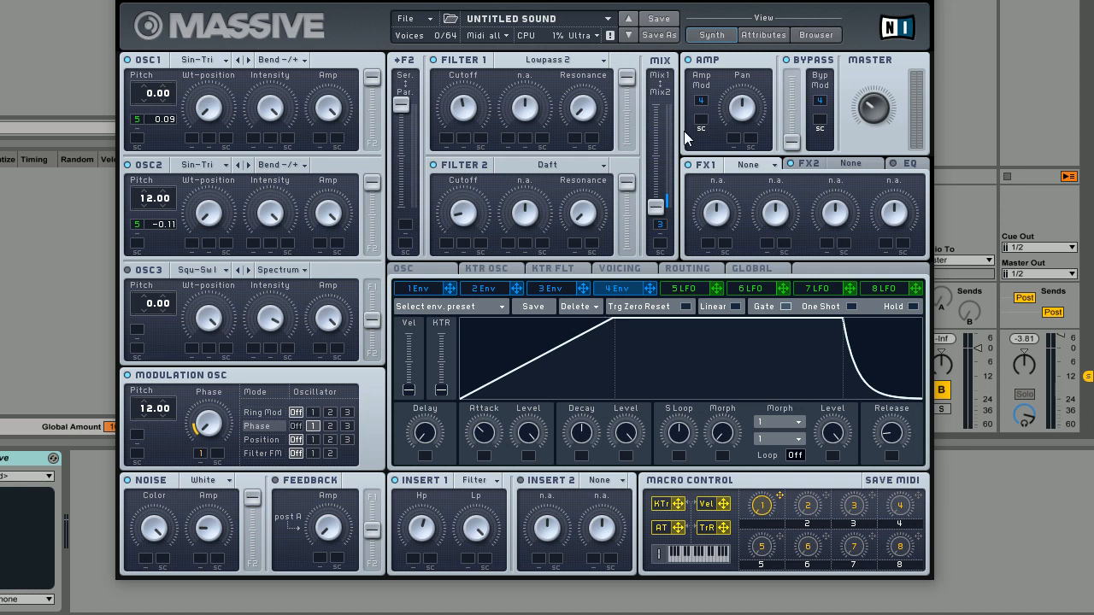
pyautogui.moveTo(641, 442); pyautogui.dragTo(622, 466)
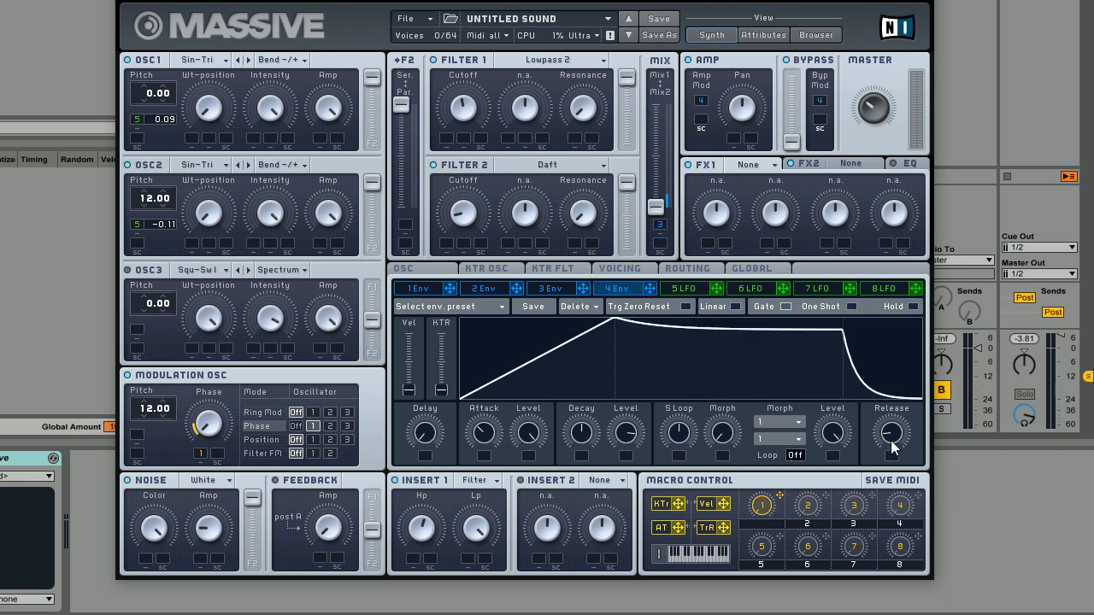
pyautogui.moveTo(902, 430)
pyautogui.mouseDown()
pyautogui.moveTo(912, 409)
pyautogui.moveTo(893, 435)
pyautogui.mouseUp()
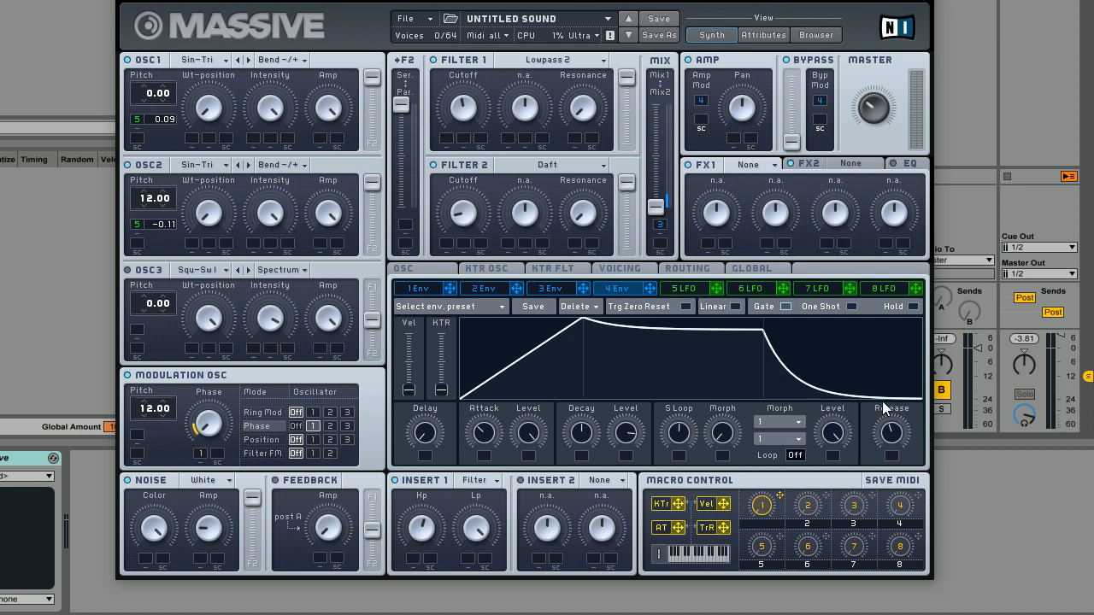
# - Load the Chorus effect in FX1 and fine-tune its dry/wet mix
pyautogui.click(767, 170)
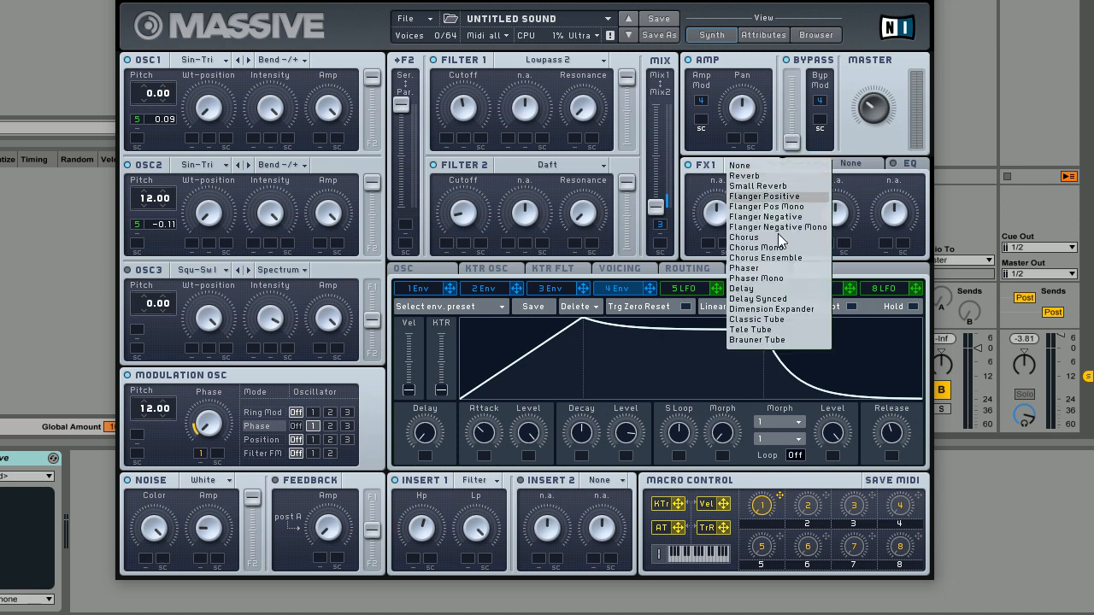
pyautogui.click(751, 239)
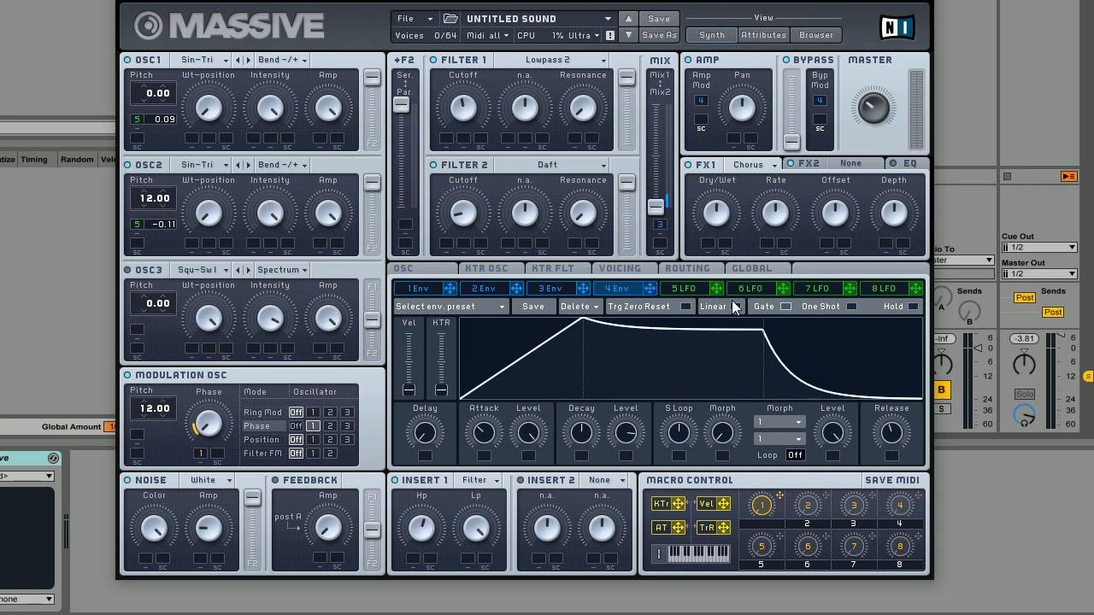
pyautogui.moveTo(713, 233)
pyautogui.mouseDown()
pyautogui.moveTo(704, 262)
pyautogui.moveTo(717, 221)
pyautogui.mouseUp()
# - Load the Reverb effect in FX2 and slightly adjust its color
pyautogui.click(866, 163)
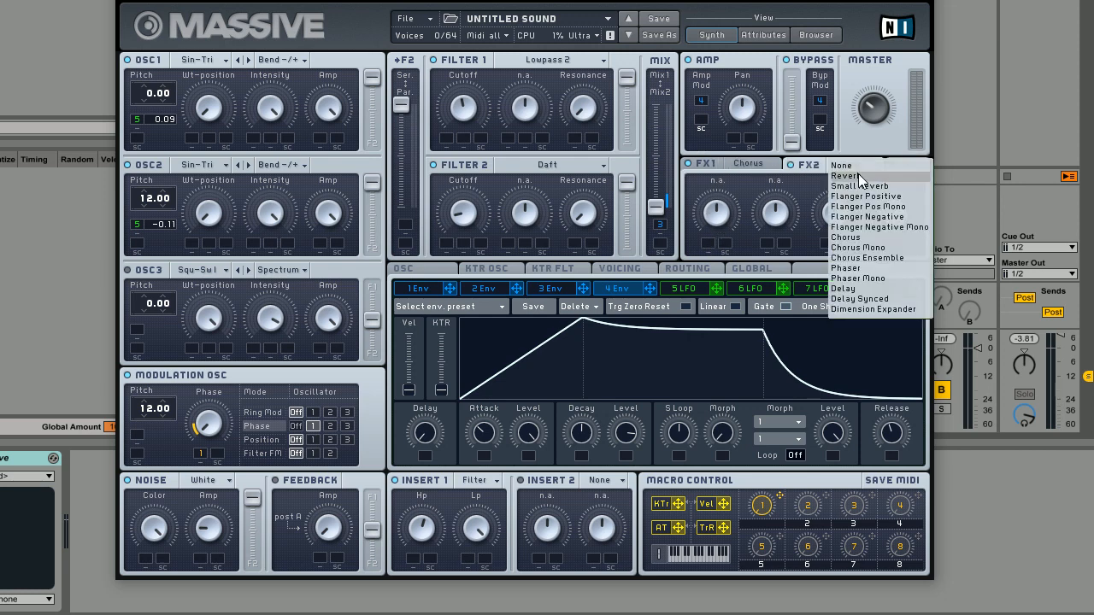
pyautogui.click(856, 180)
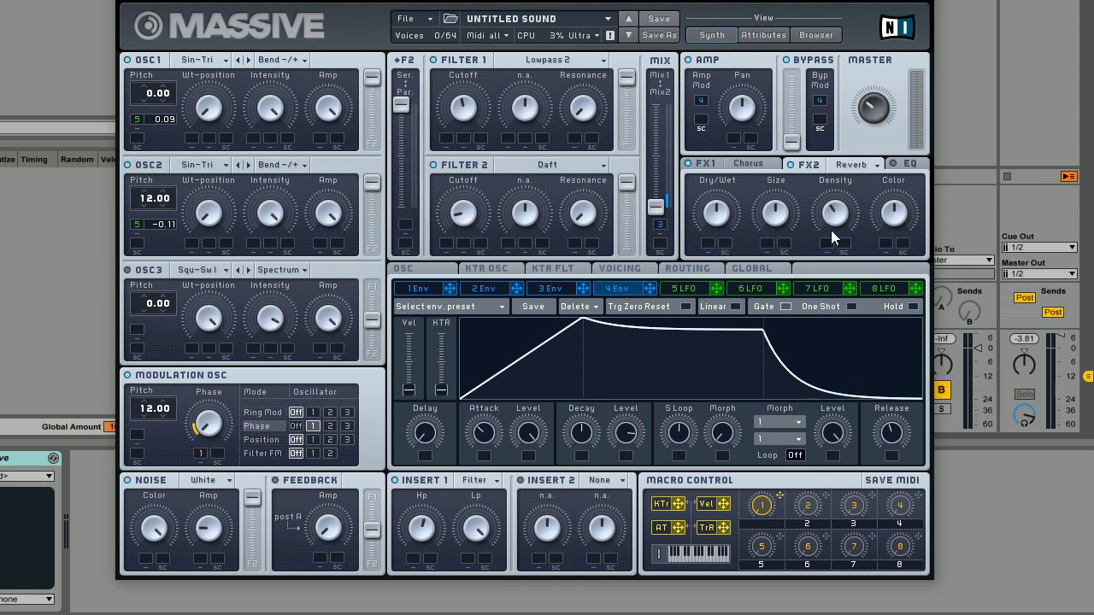
pyautogui.moveTo(895, 207); pyautogui.dragTo(889, 220)
# - Enable the EQ, cut its low shelf moderately, and raise the master volume
pyautogui.click(910, 166)
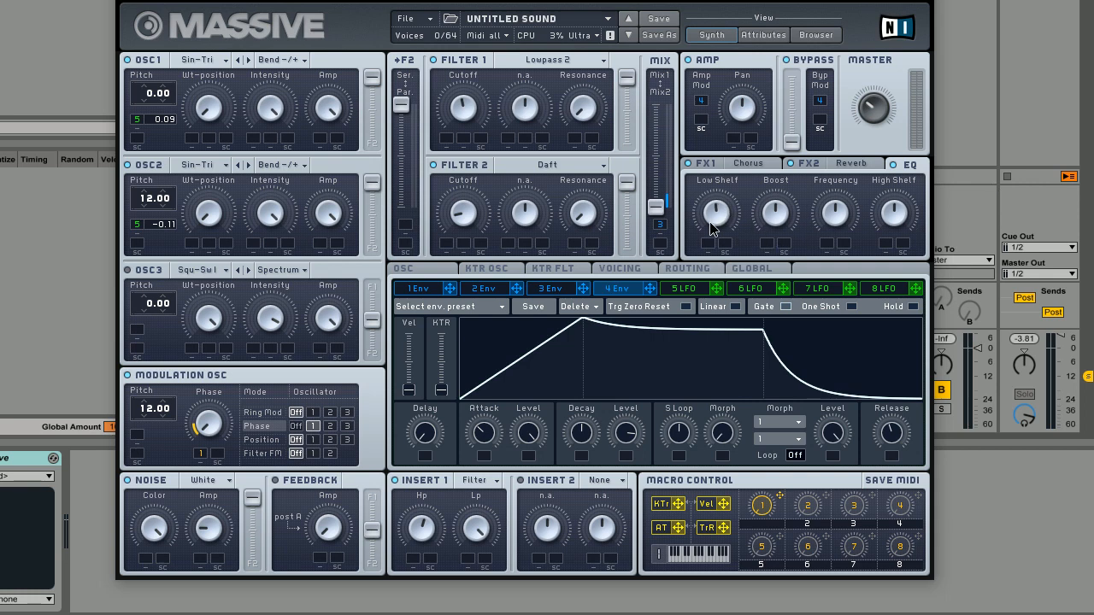
pyautogui.moveTo(710, 222); pyautogui.dragTo(707, 247)
pyautogui.moveTo(727, 214); pyautogui.dragTo(727, 211)
pyautogui.moveTo(876, 127)
pyautogui.mouseDown()
pyautogui.moveTo(882, 86)
pyautogui.moveTo(874, 118)
pyautogui.mouseUp()
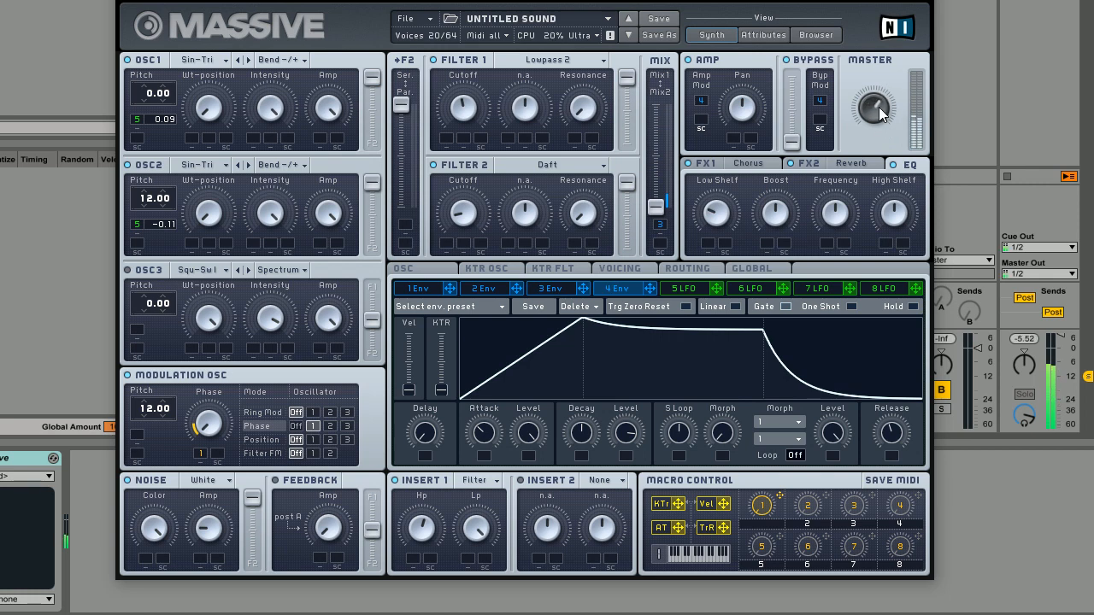